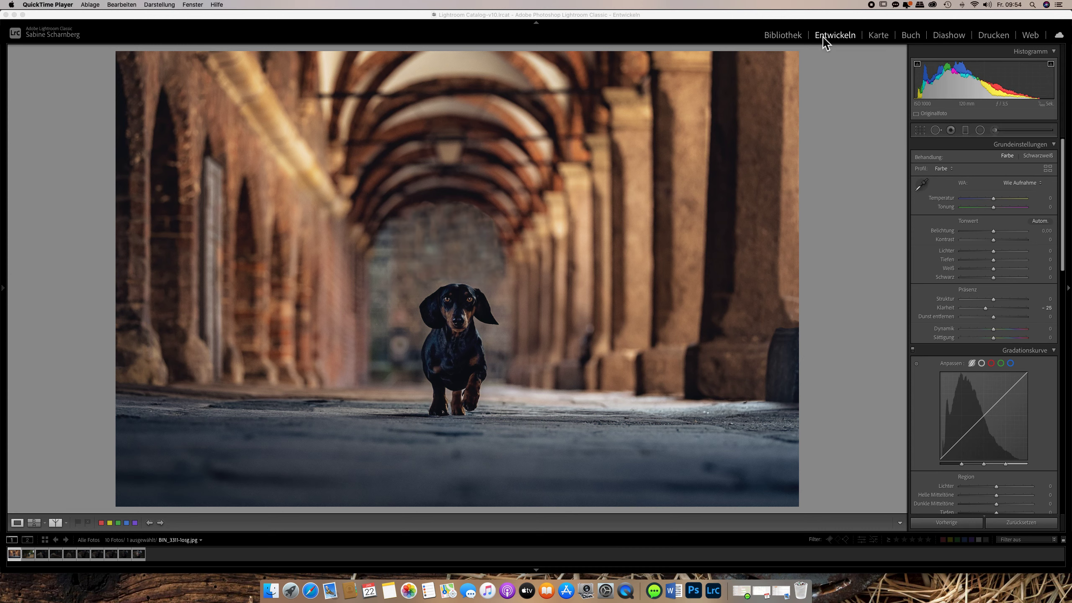
- Switch from Develop to the Library module, showing the dachshund arcade photo in the large preview
left_click(790, 38)
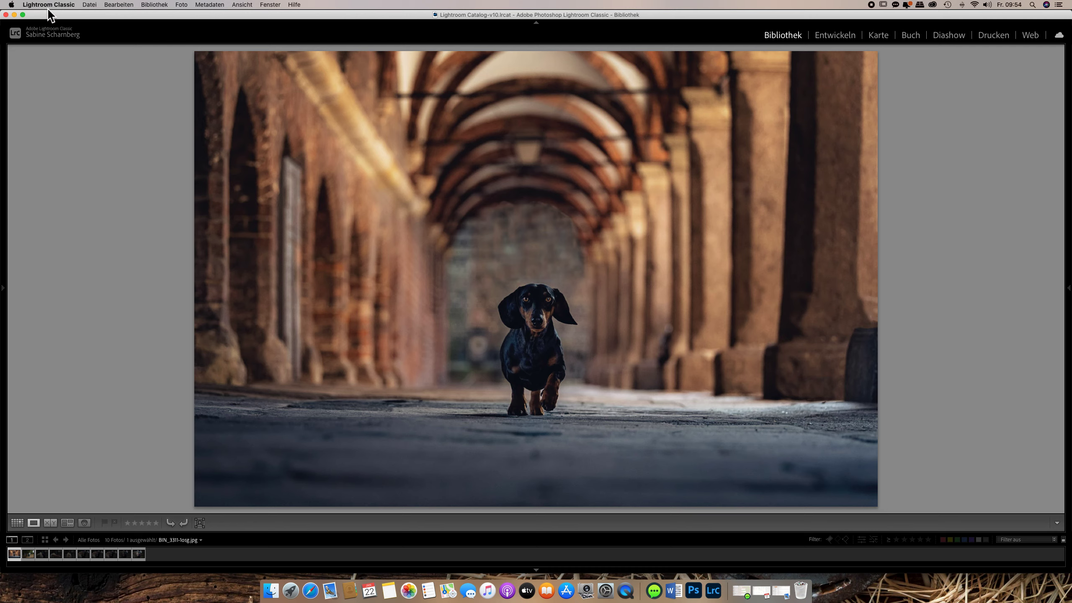
left_click(94, 5)
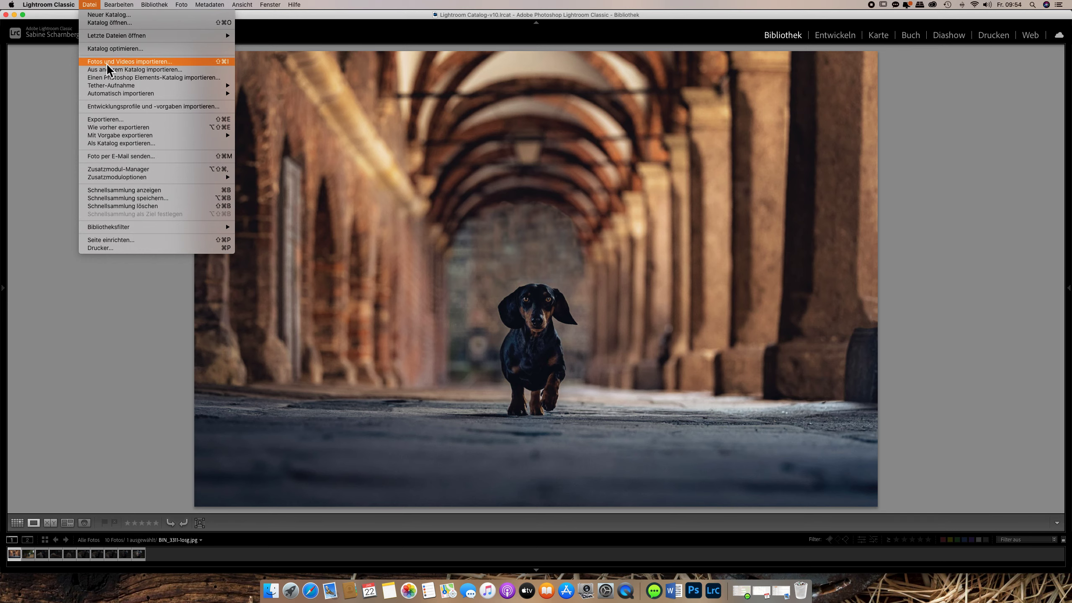
left_click(176, 63)
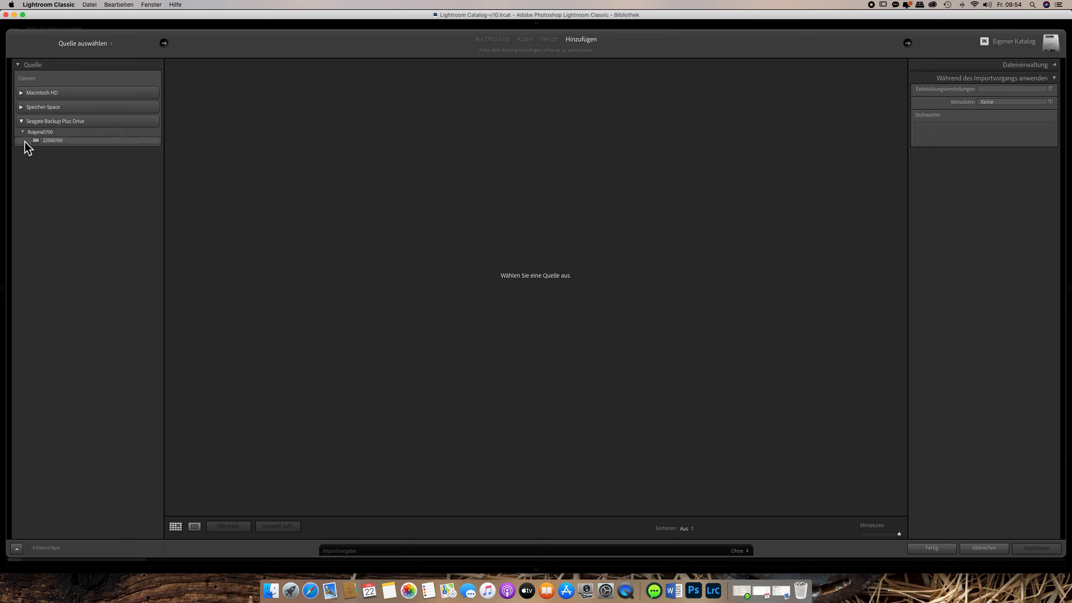
left_click(21, 107)
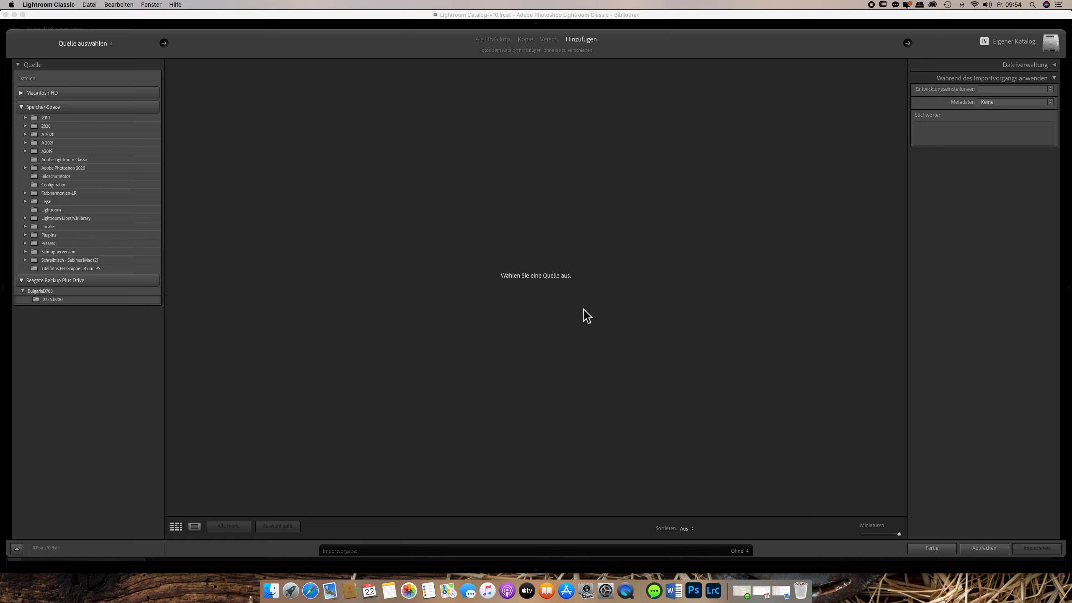
left_click(21, 107)
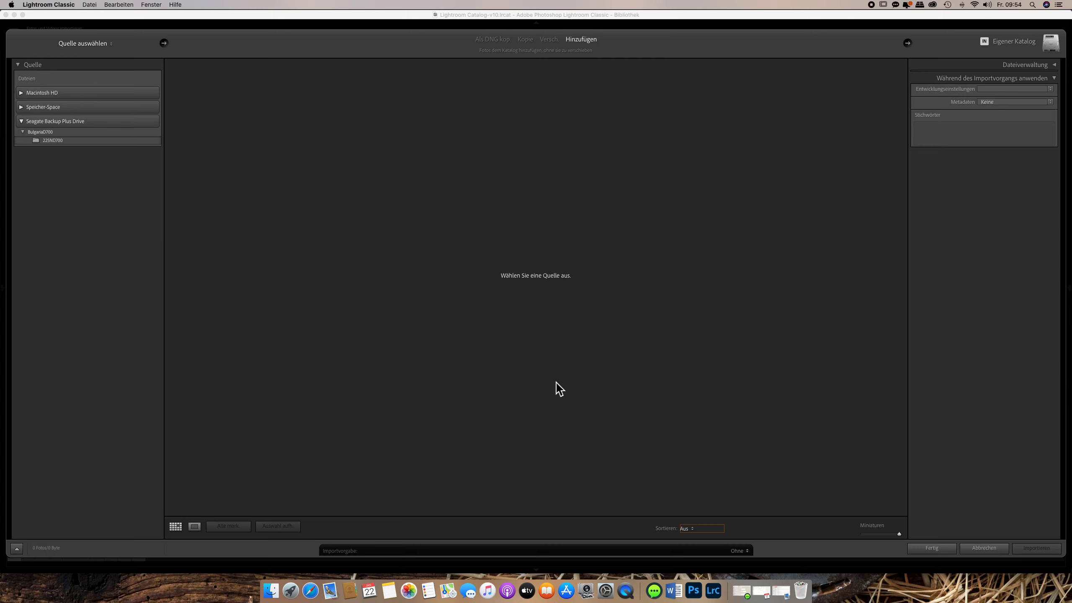
left_click(975, 549)
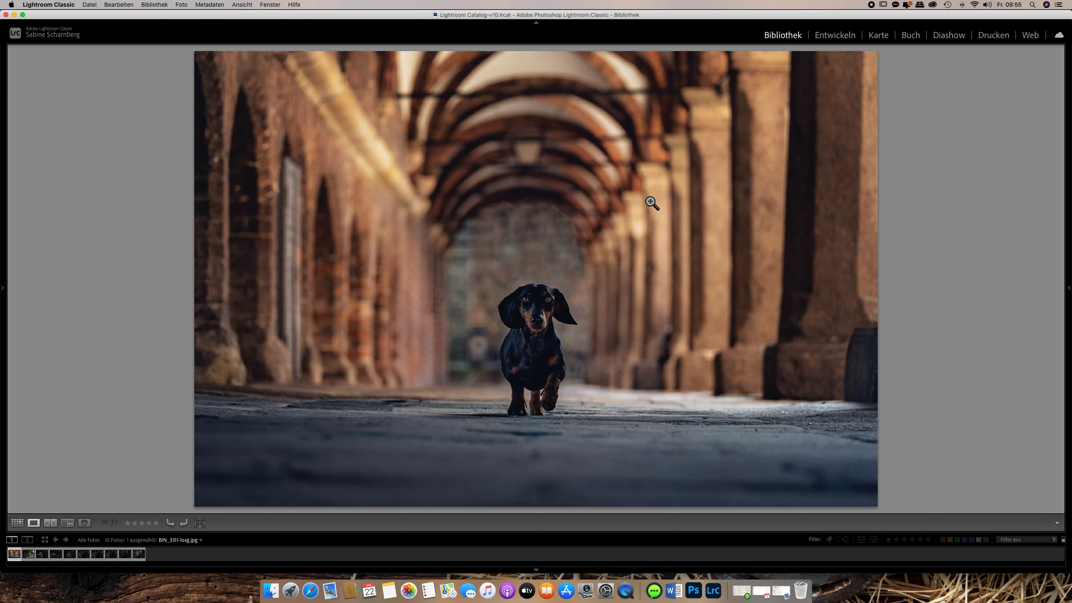
- Cycle through both loupe info overlays, then bring the dachshund photo back into Develop
key("i")
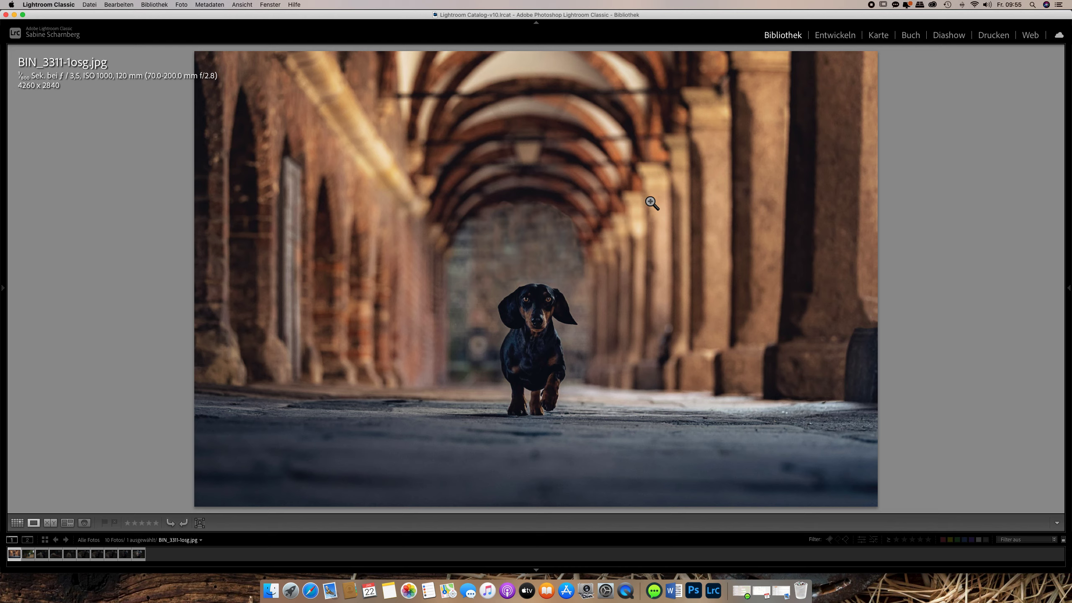
key("i")
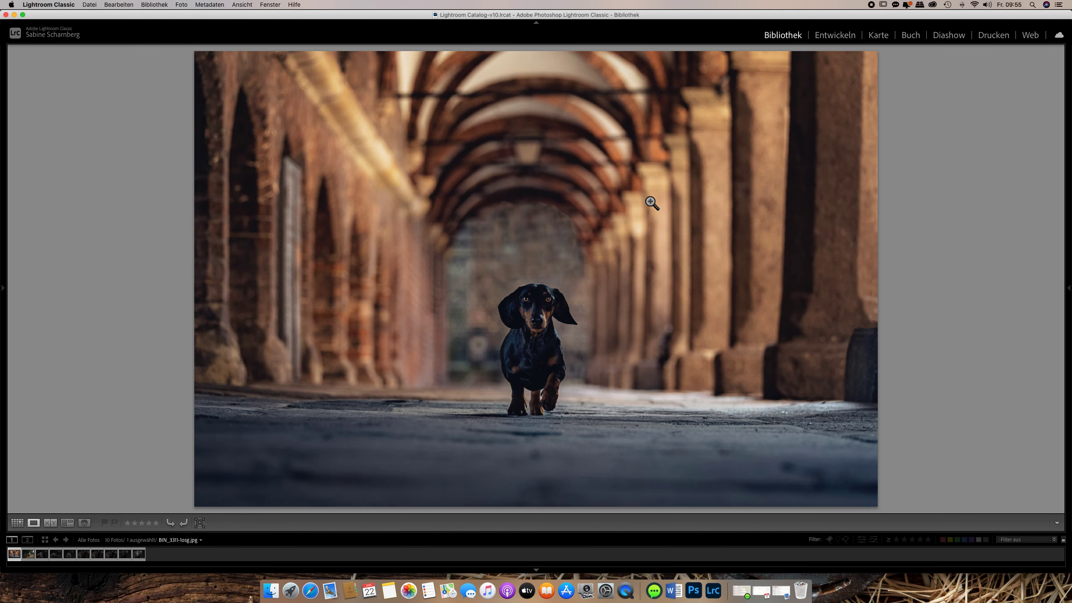
left_click(840, 36)
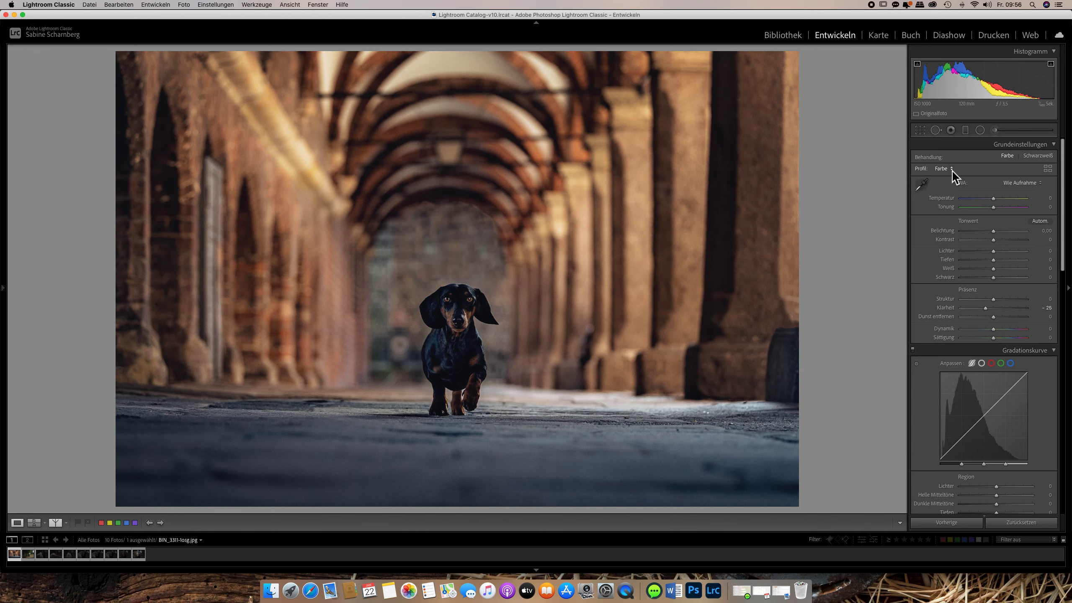
- Preview the photo in black and white, revert to colour, and bring up the Profile Browser
left_click(1037, 157)
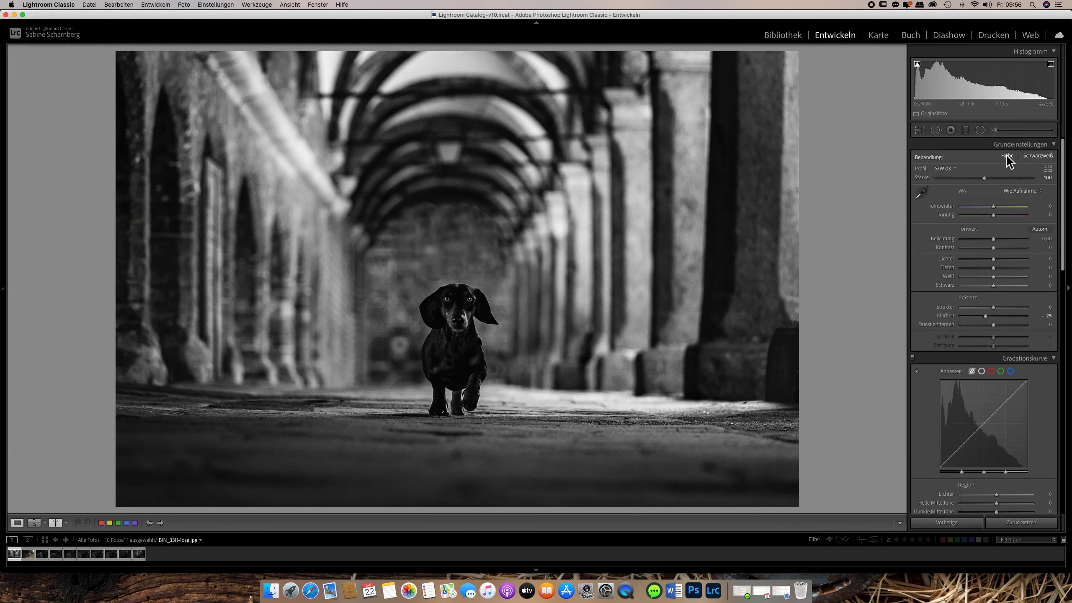
left_click(1008, 156)
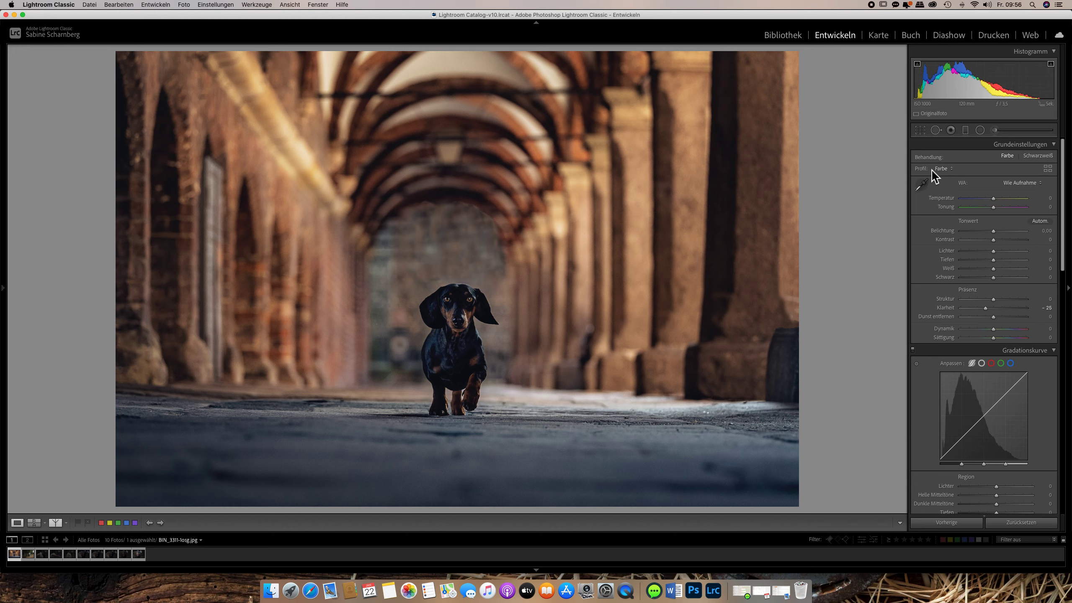
left_click(1048, 168)
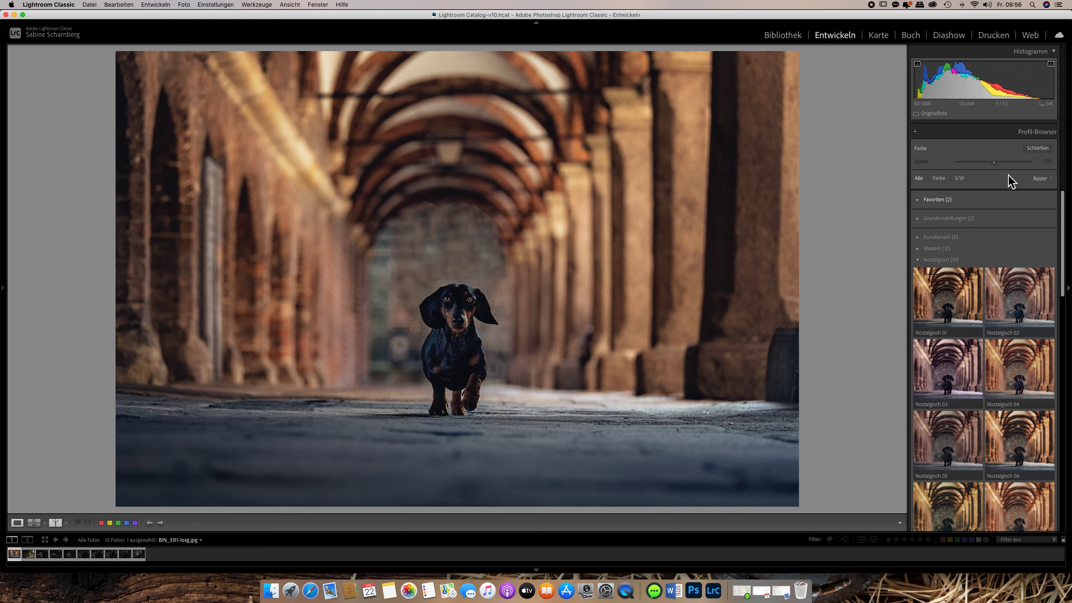
- Preview the Nostalgisch 05 and 02 profiles with the browser set to a text list
left_click(1012, 305)
left_click(952, 461)
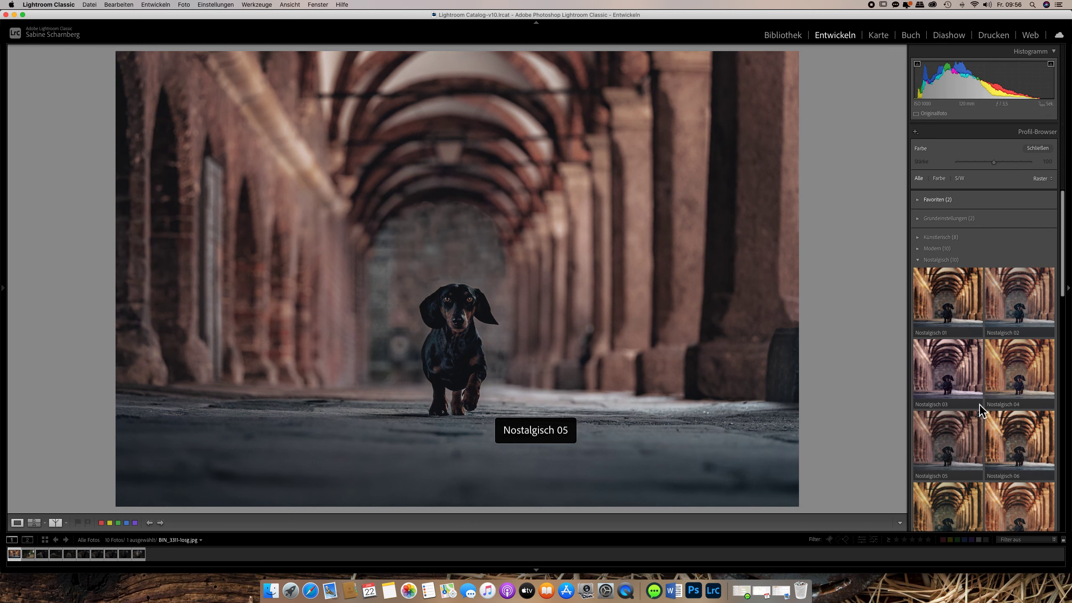
left_click(1042, 179)
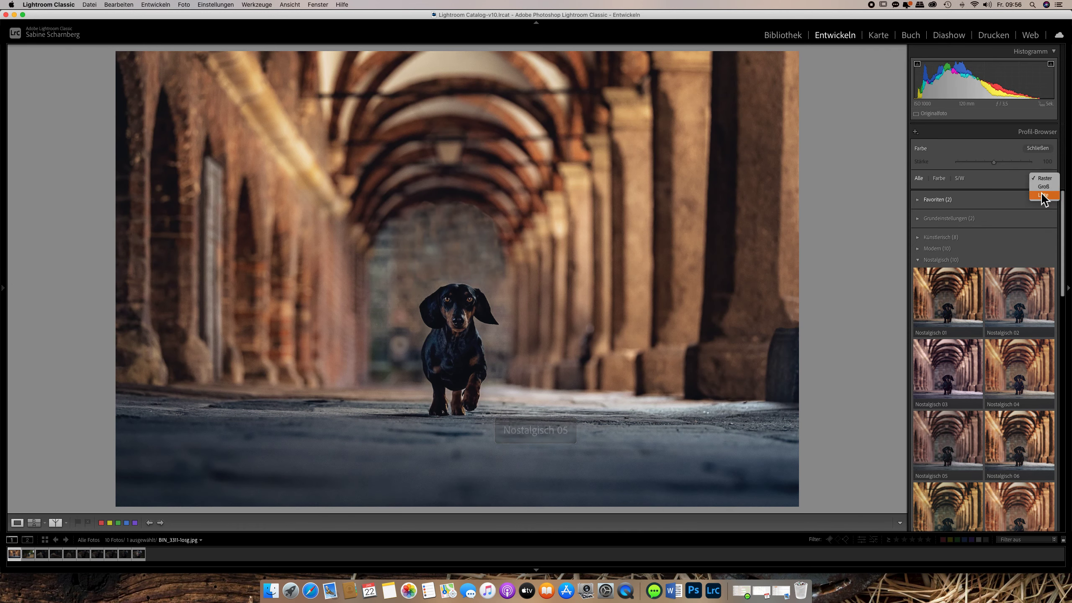
left_click(1044, 196)
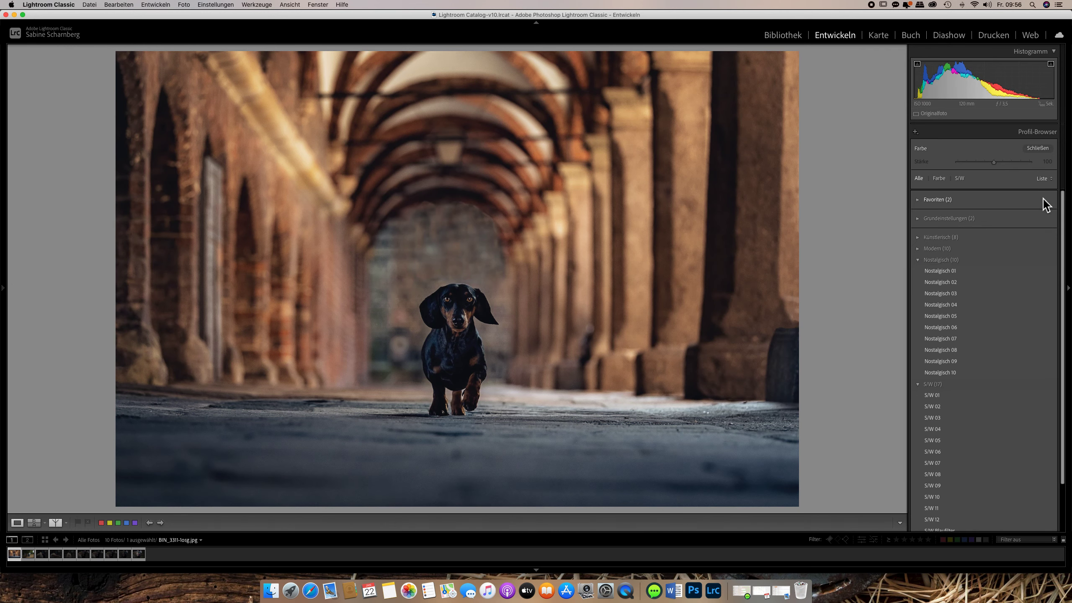
left_click(940, 282)
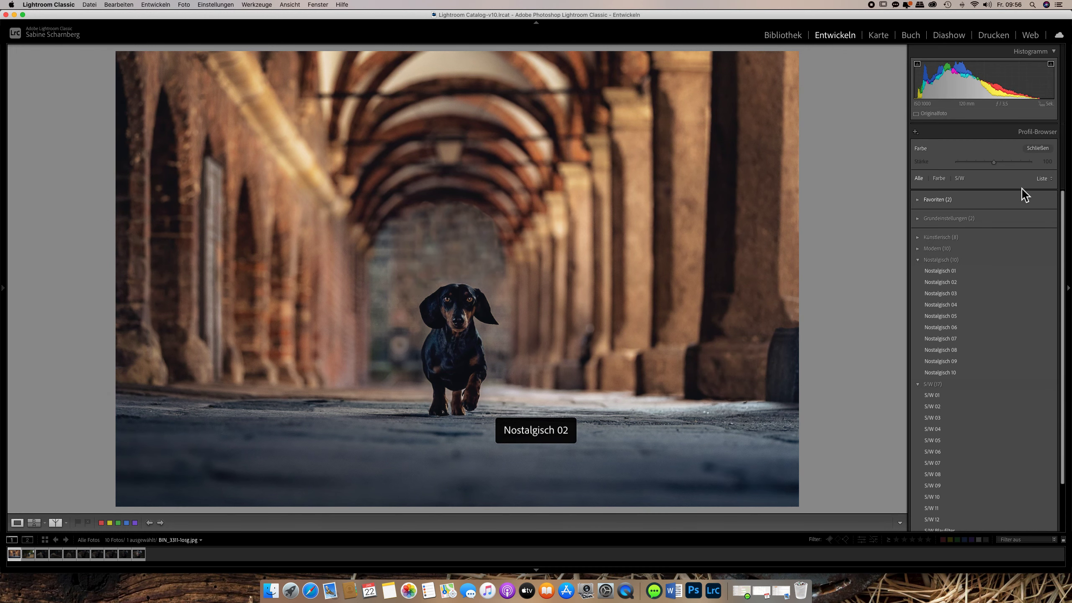
- Show profiles as a two-column thumbnail grid and expand the Künstlerisch (8) group
left_click(1044, 179)
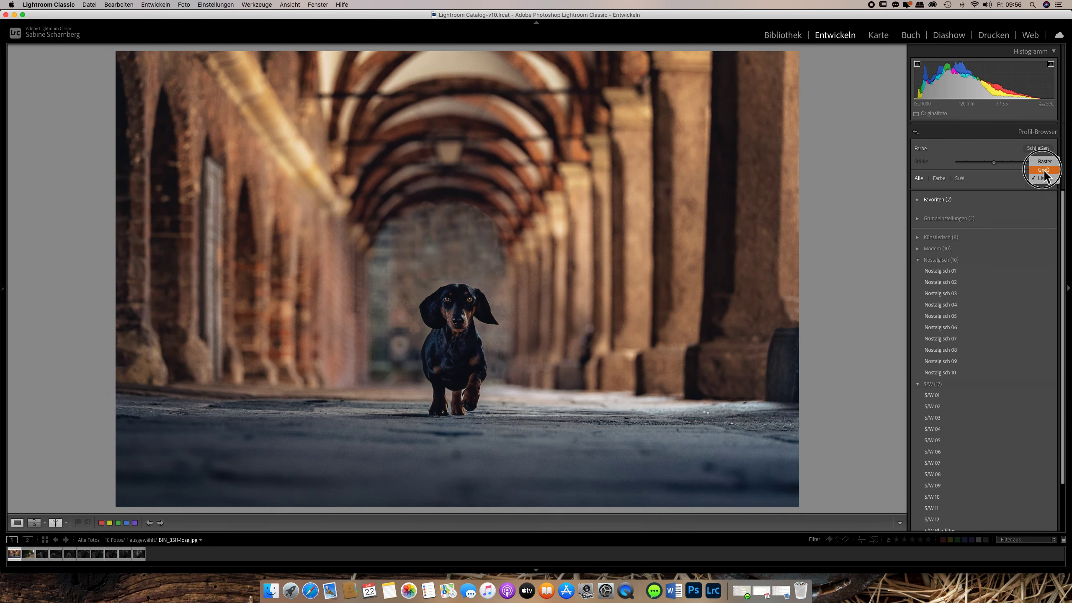
left_click(1044, 170)
left_click(1043, 178)
left_click(1046, 170)
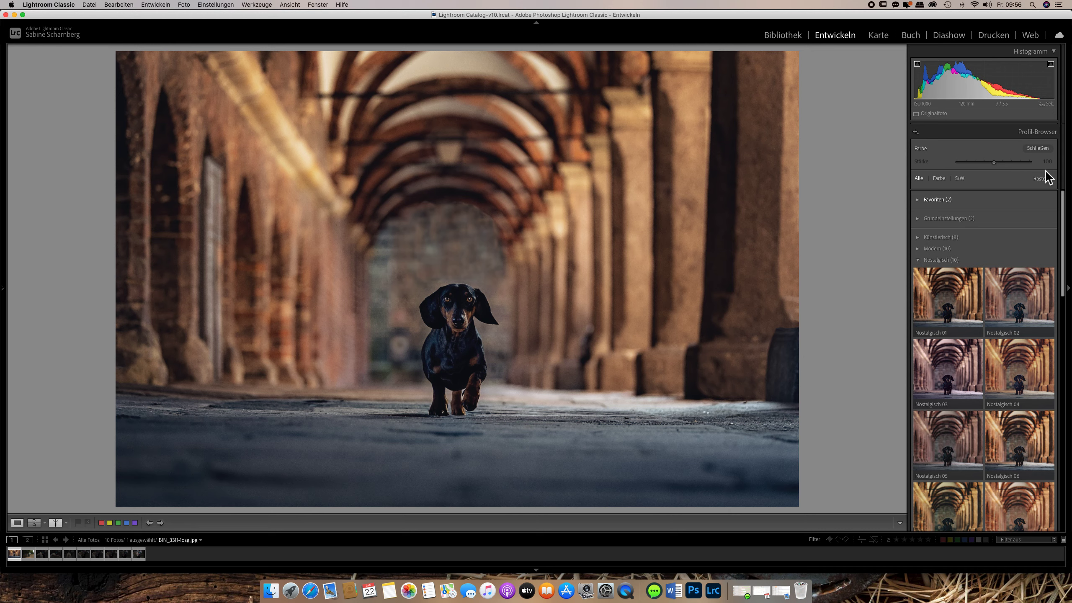
left_click(918, 237)
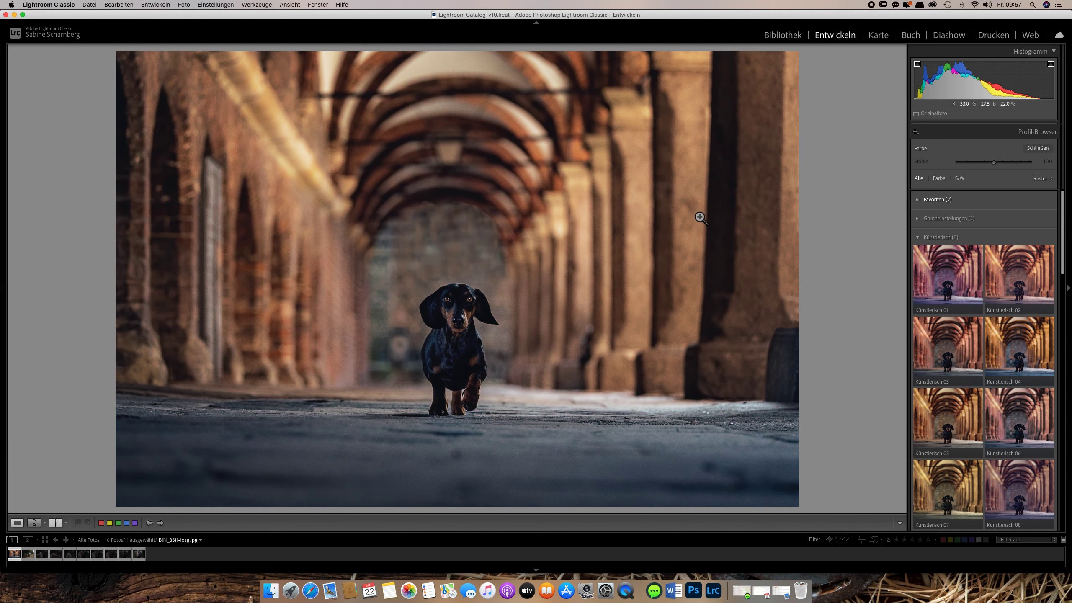
- Expand the Modern (10) group and apply Modern 05 at amount 100
left_click(1022, 419)
scroll(1021, 420, "down", 5)
left_click(948, 368)
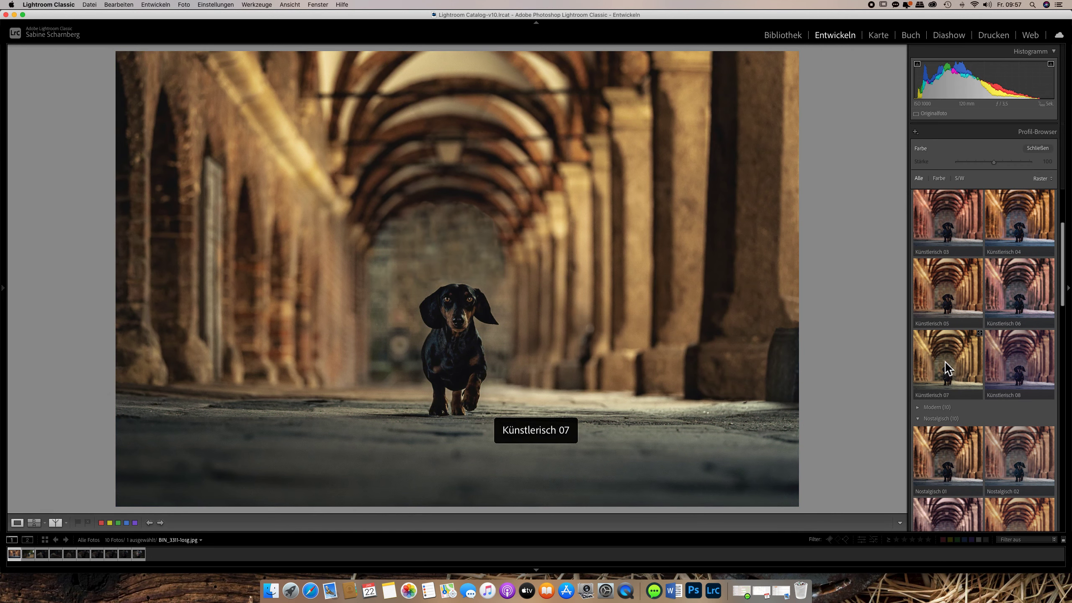
left_click(918, 408)
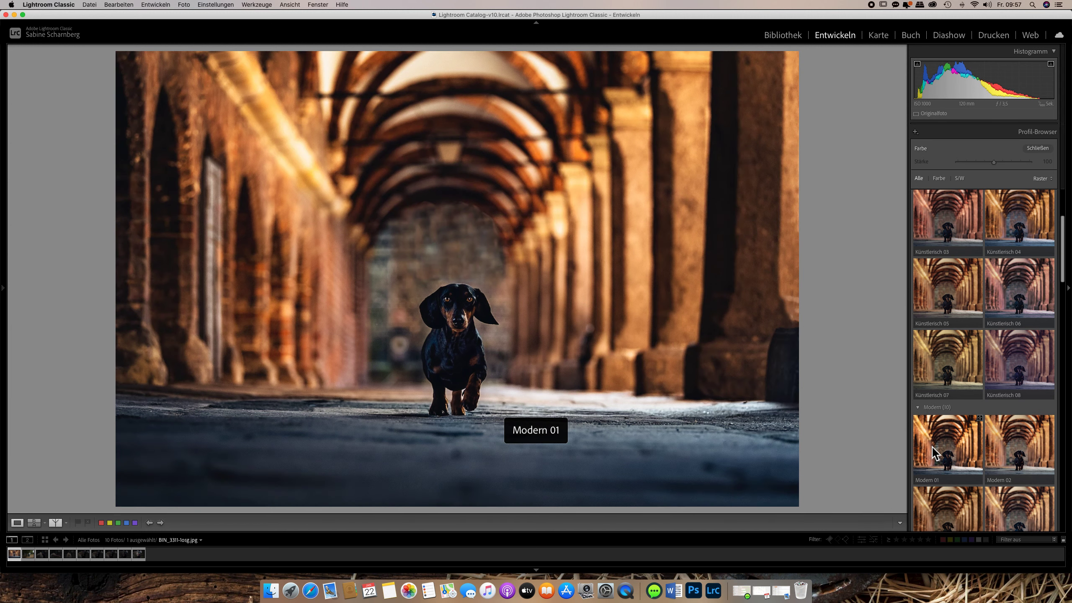
scroll(965, 444, "down", 1)
scroll(961, 427, "down", 3)
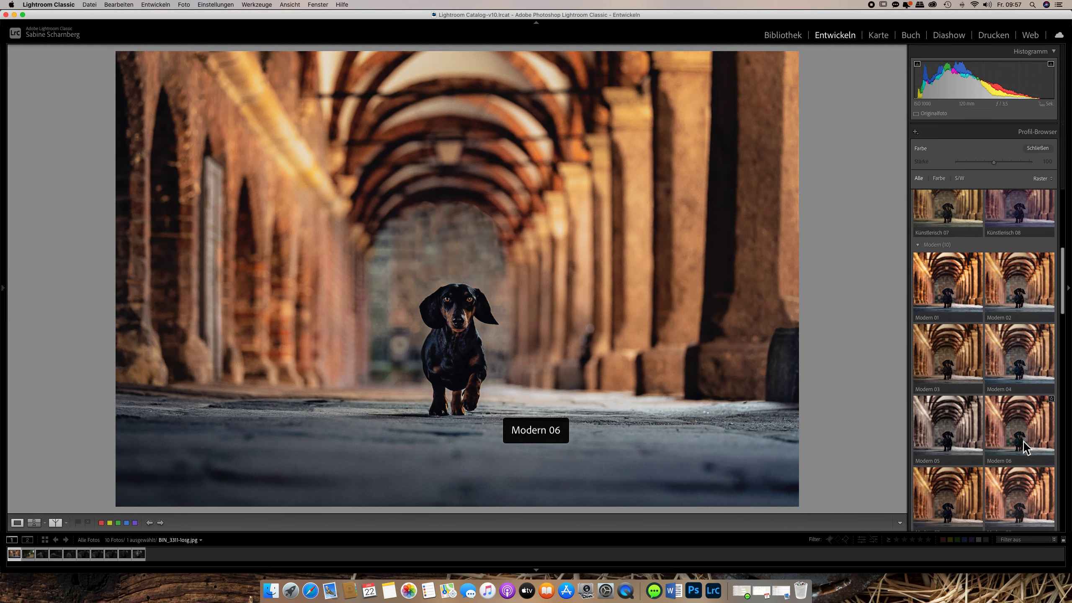
scroll(955, 412, "down", 2)
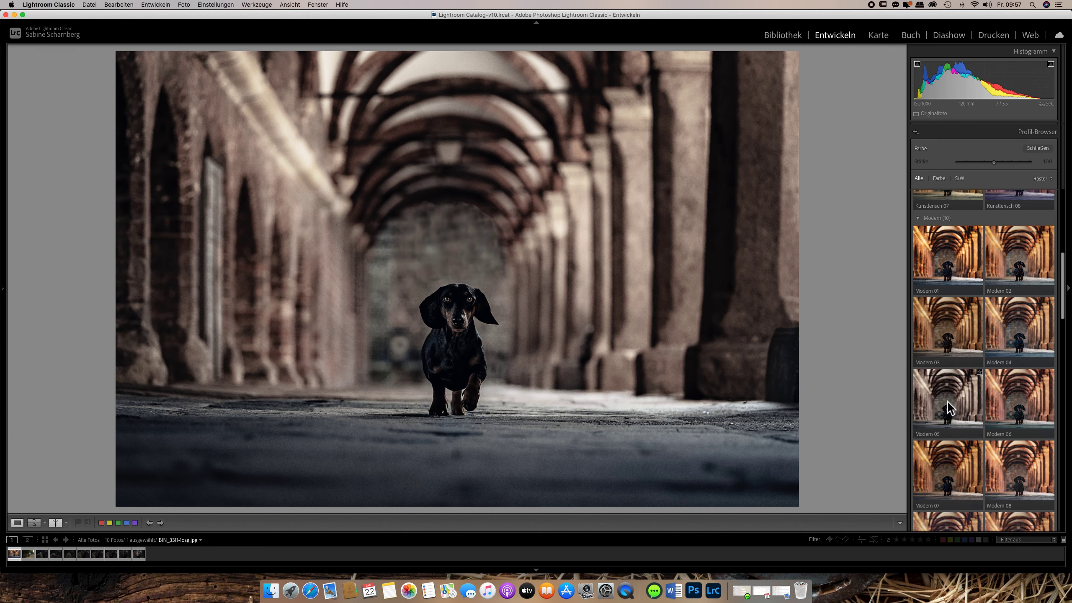
left_click(949, 408)
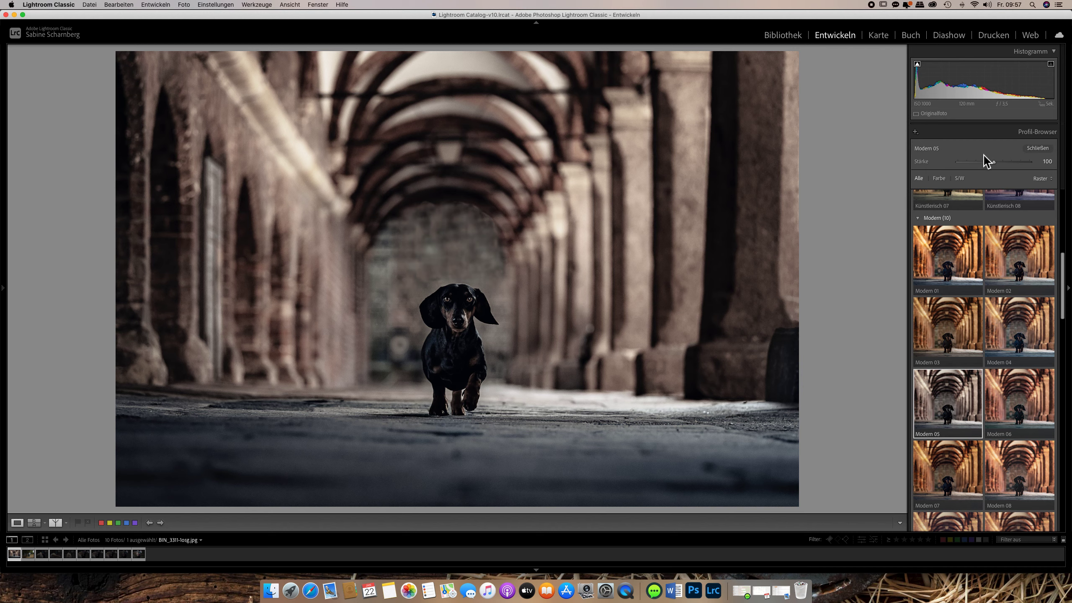
- Test Modern 05 strengths up to 200 with shadow clipping shown, then apply Modern 06 at 100
left_click(995, 164)
left_click_drag(995, 164, 948, 163)
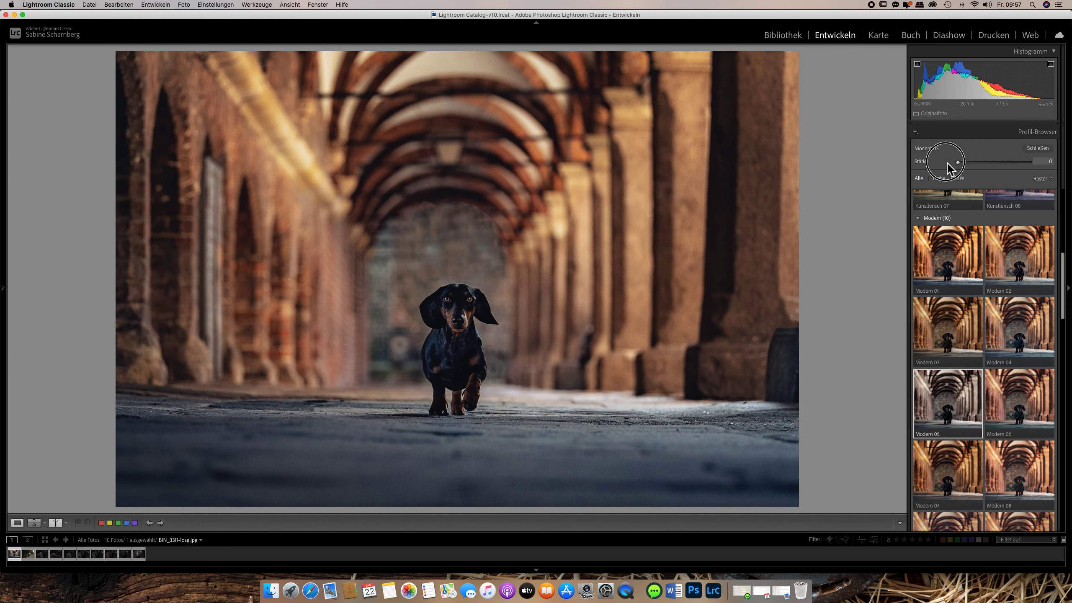
left_click_drag(947, 167, 1035, 169)
key("j")
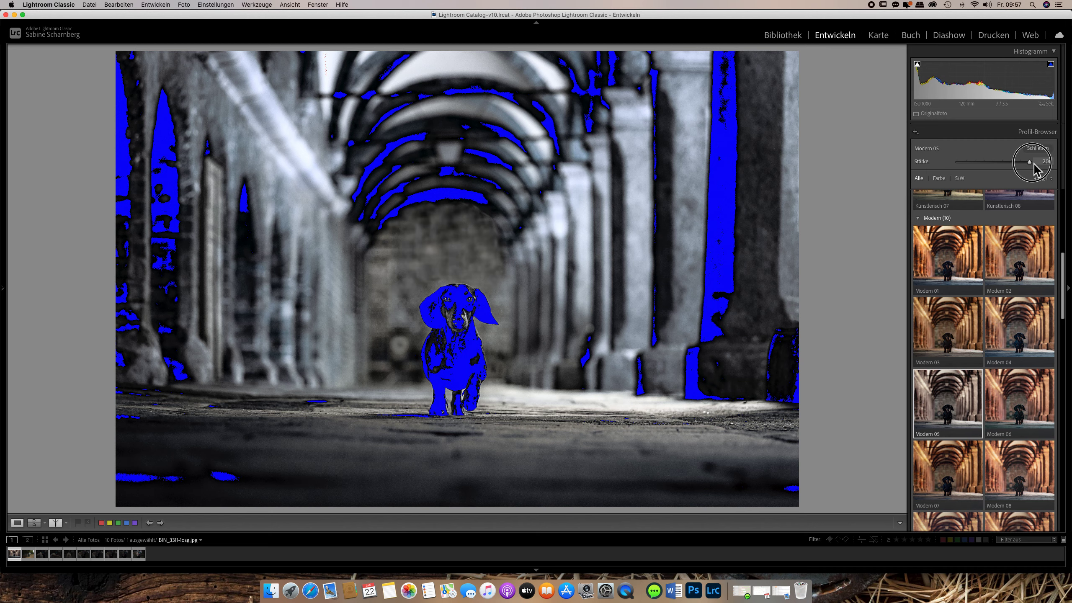
left_click_drag(1034, 165, 967, 163)
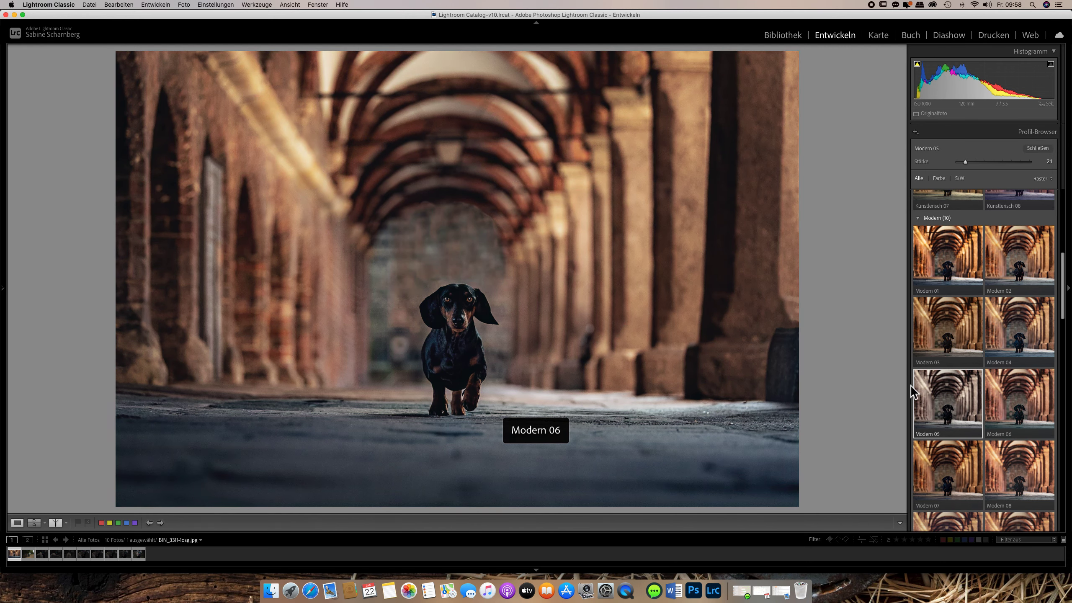
left_click(1026, 405)
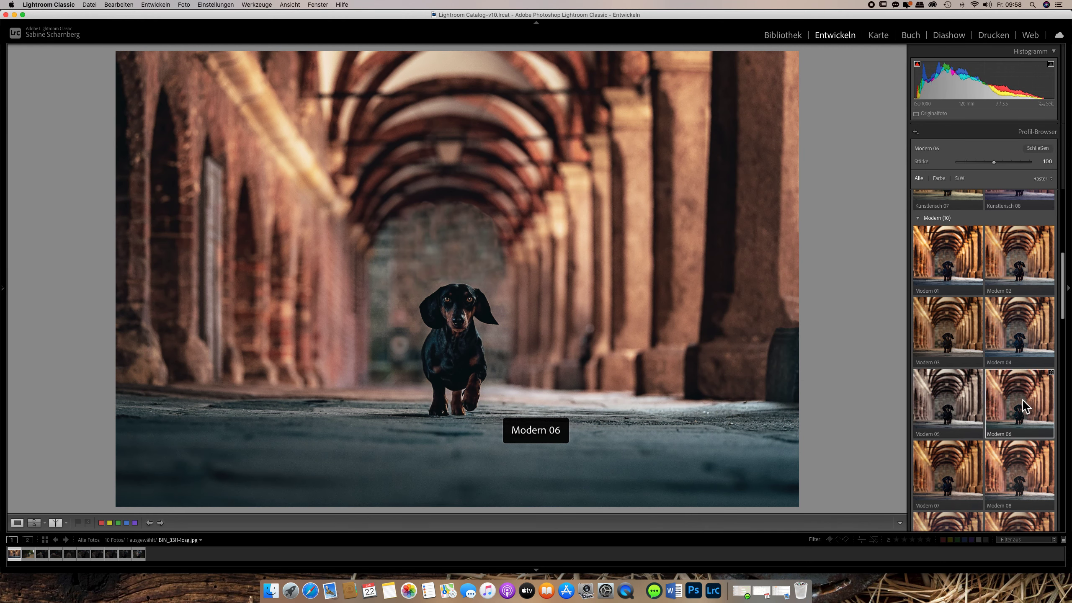
- Scroll the Profile Browser past the Nostalgisch looks down to the S/W black-and-white profiles
scroll(1025, 405, "down", 3)
scroll(1024, 401, "down", 5)
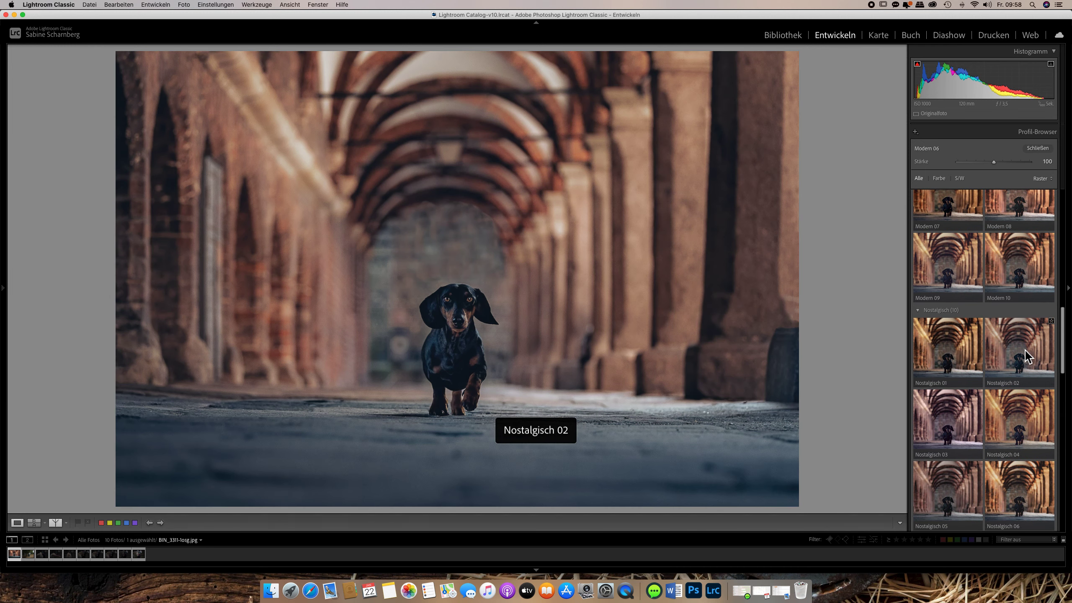
scroll(1013, 355, "down", 3)
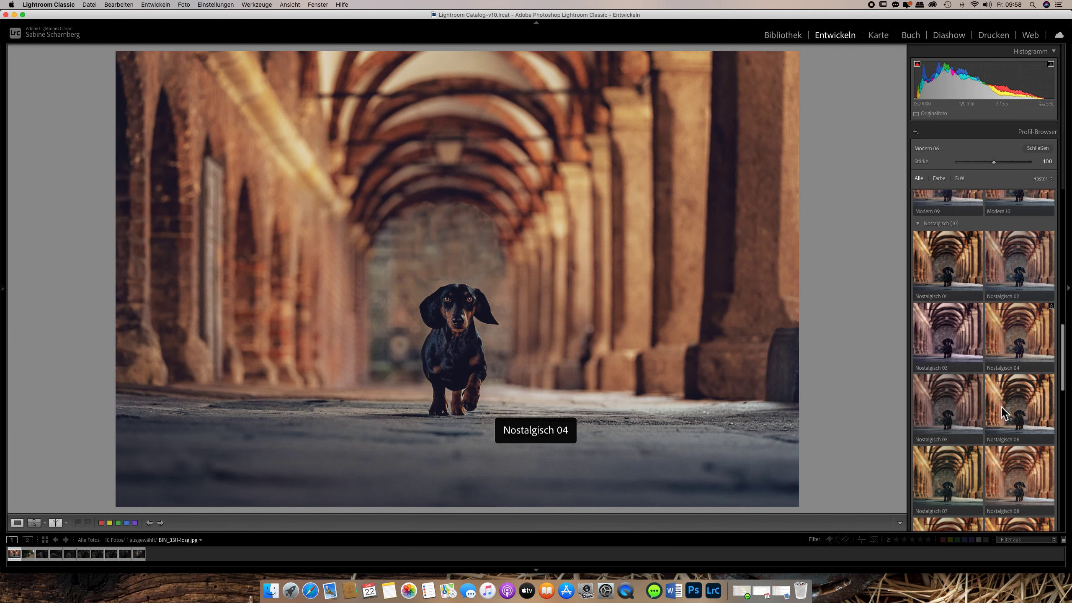
scroll(999, 416, "down", 8)
scroll(998, 416, "down", 6)
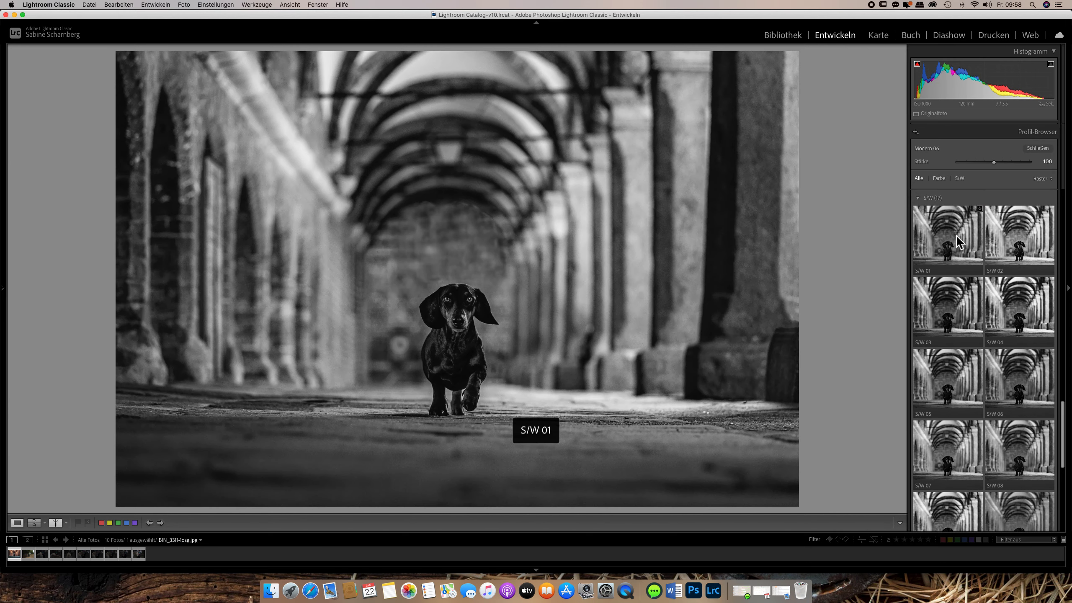
scroll(1020, 307, "down", 5)
scroll(1020, 310, "down", 1)
scroll(1020, 310, "down", 3)
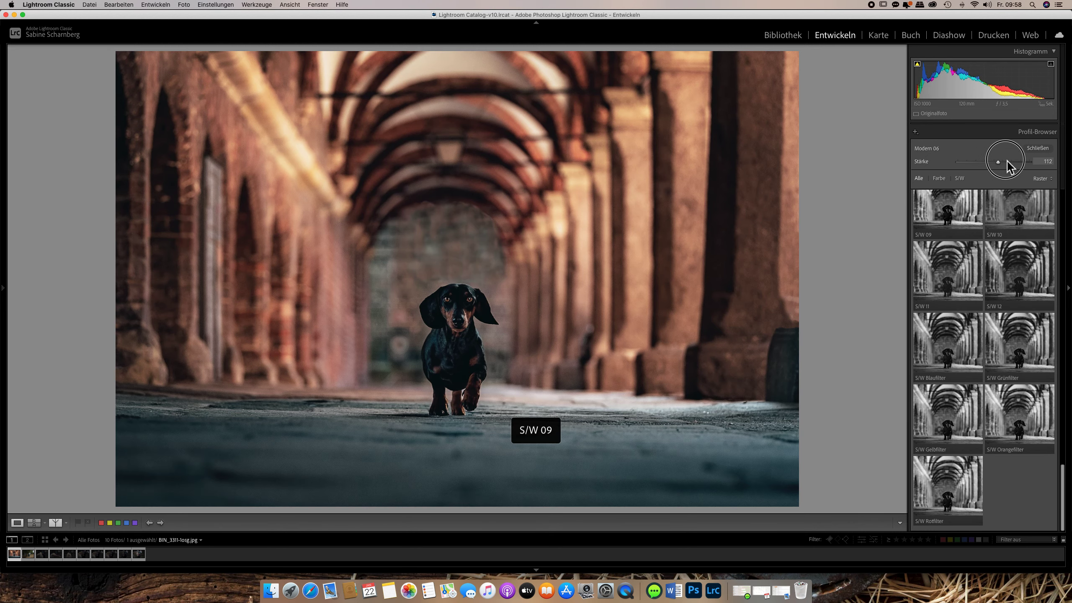
- Push Modern 06 strength to 200, then replace it with S/W Gelbfilter at 100
left_click_drag(1010, 162, 1032, 162)
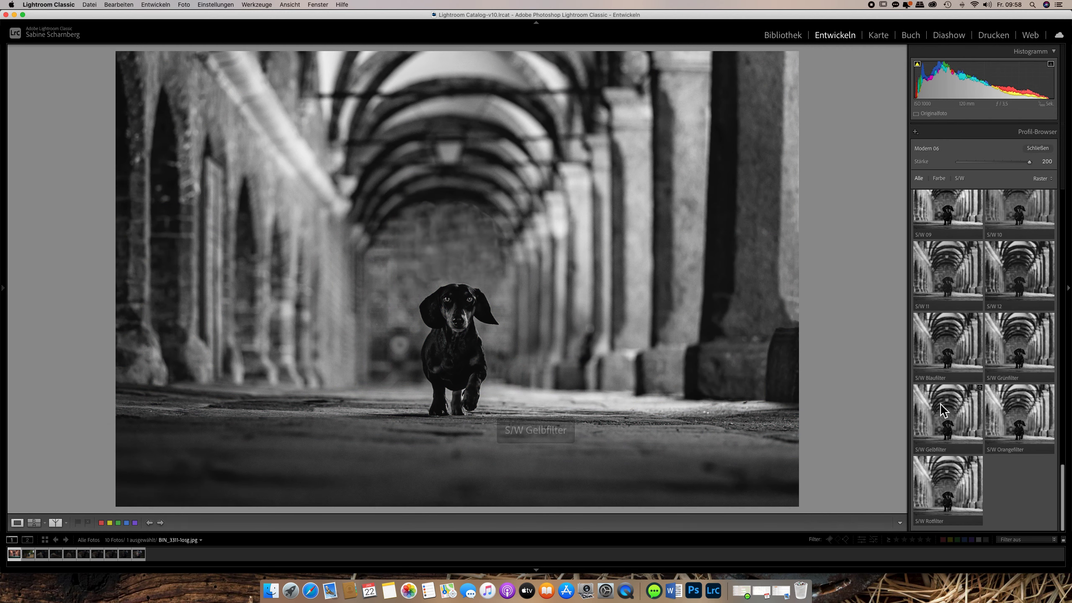
left_click(946, 406)
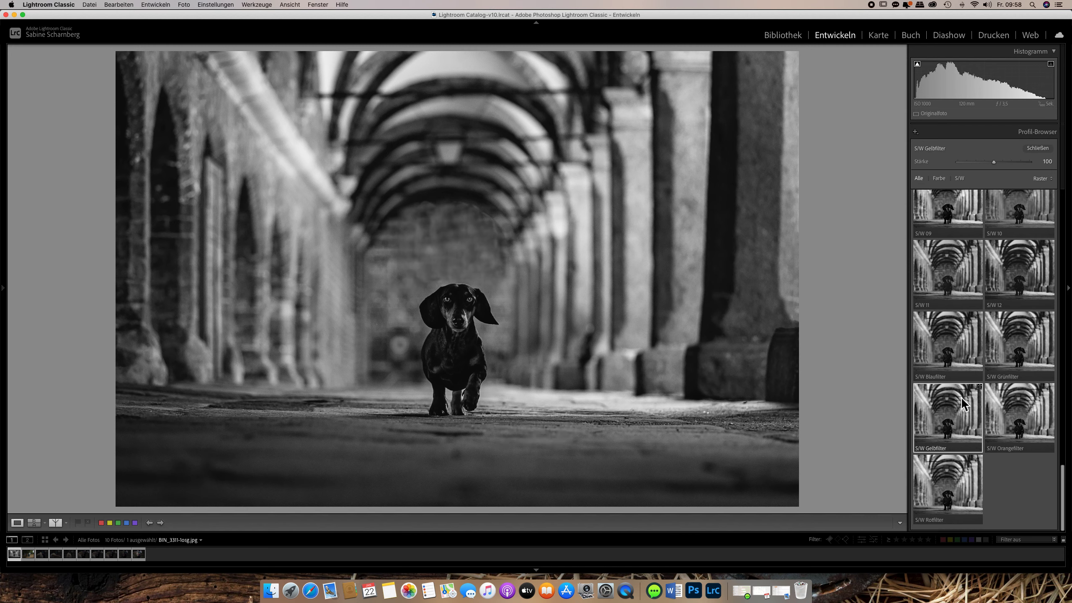
scroll(958, 359, "up", 5)
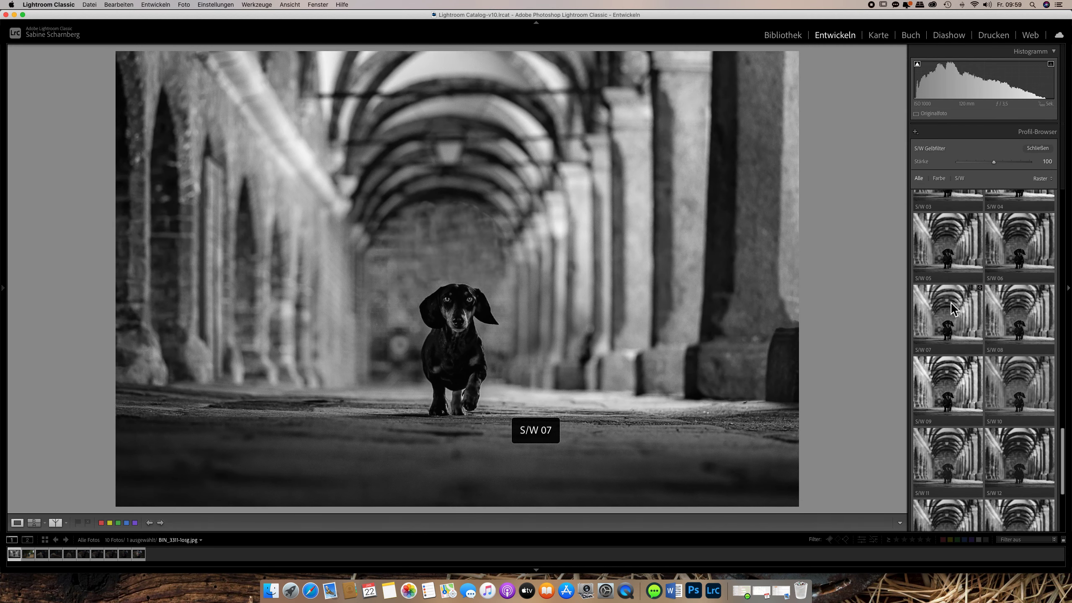